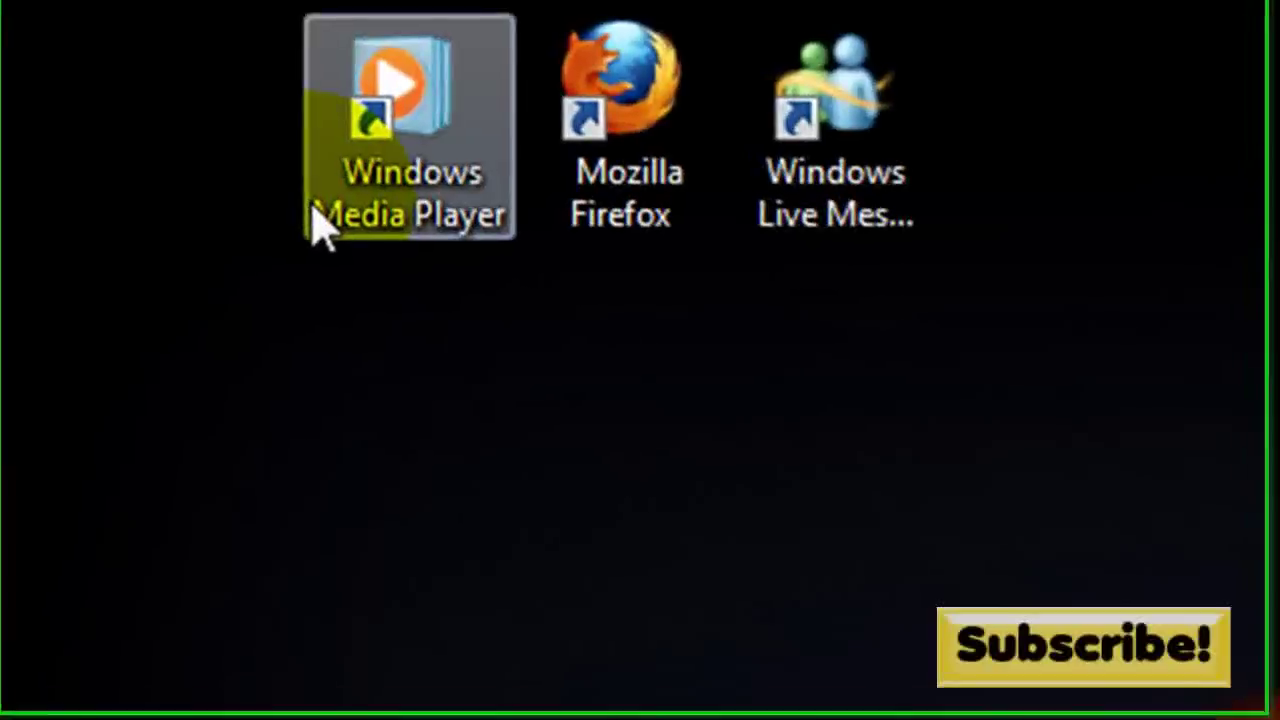
# Try erasing the Windows Media Player shortcut's label in place, then cancel the rename
pyautogui.moveTo(834, 363); pyautogui.dragTo(300, 90)
pyautogui.click(951, 443)
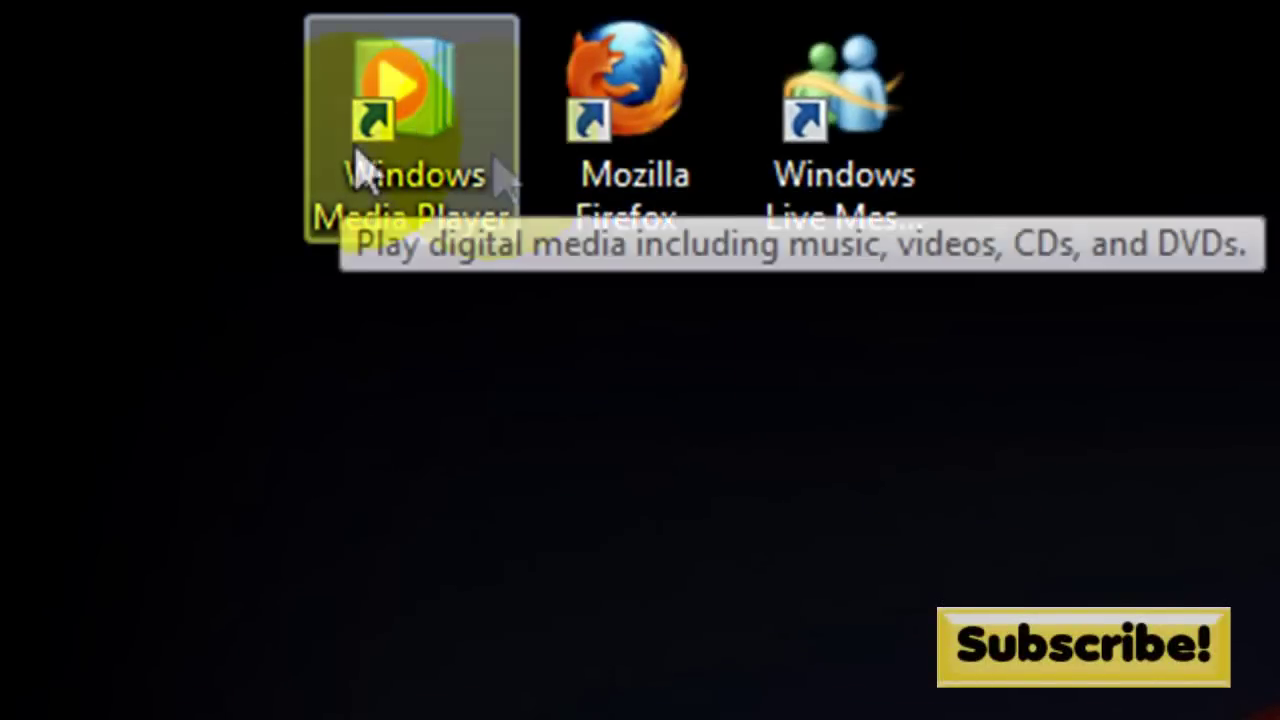
pyautogui.click(475, 176)
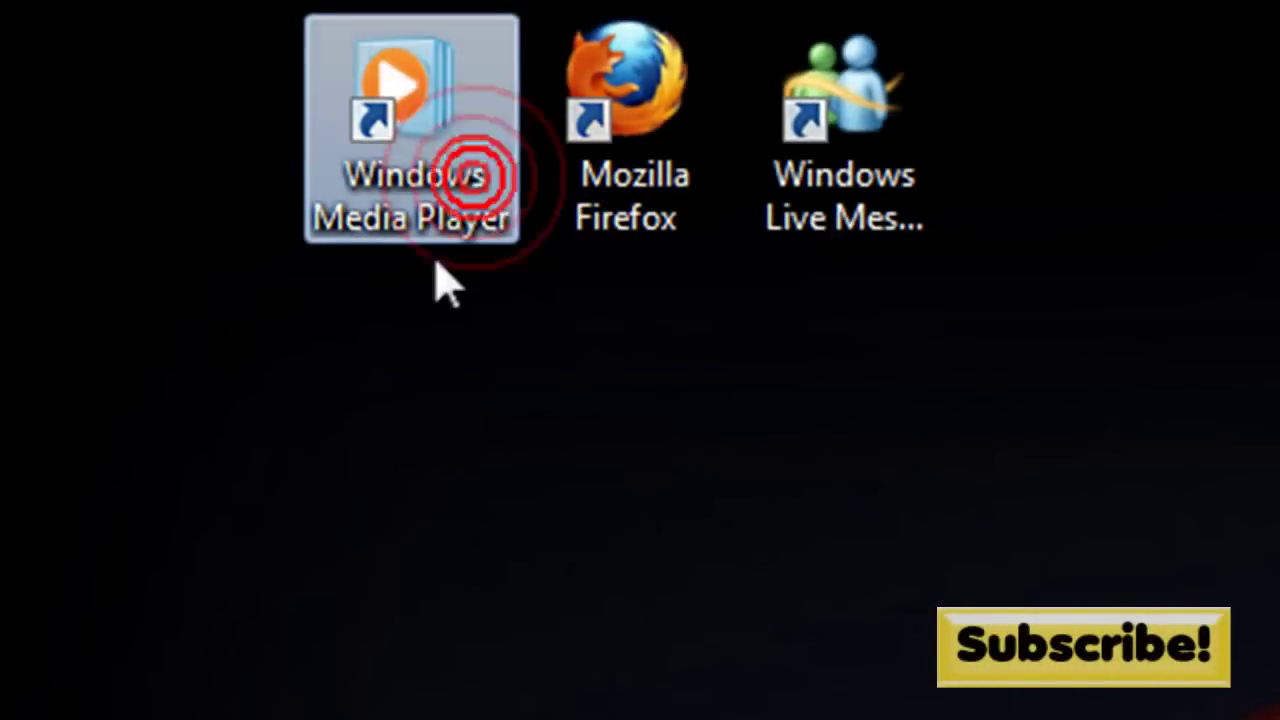
pyautogui.click(643, 240)
pyautogui.click(860, 200)
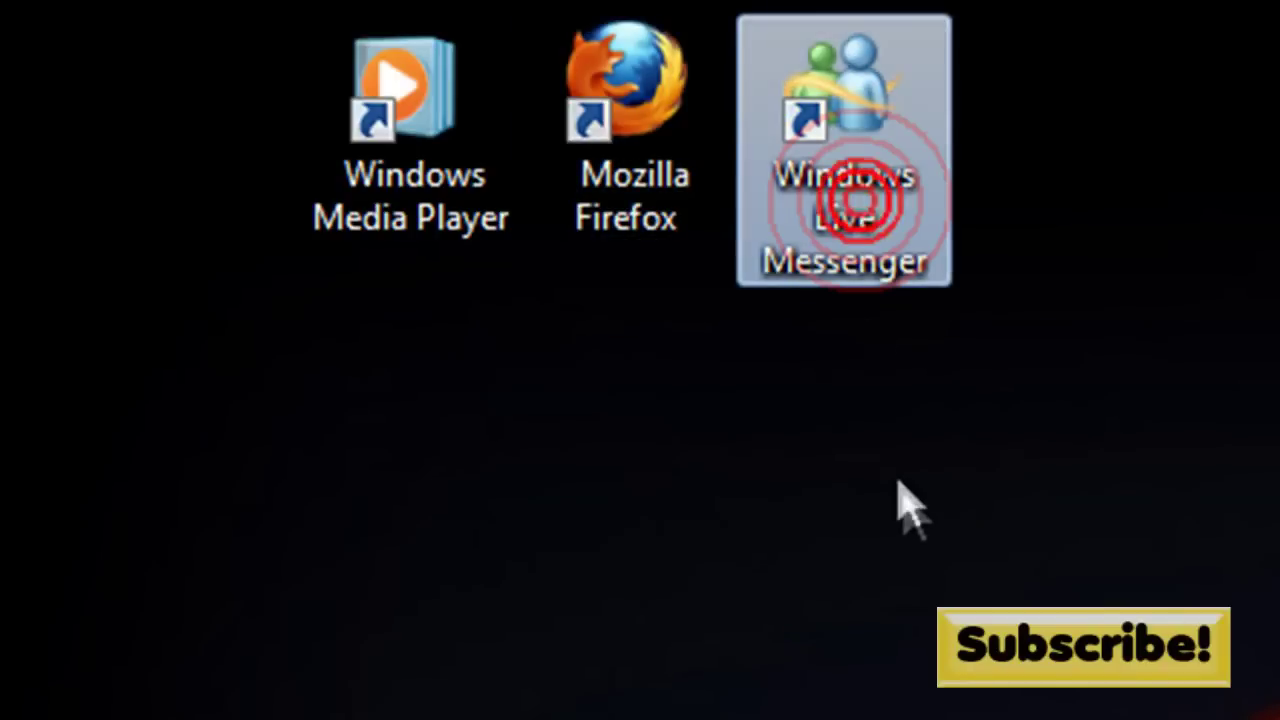
pyautogui.click(484, 212)
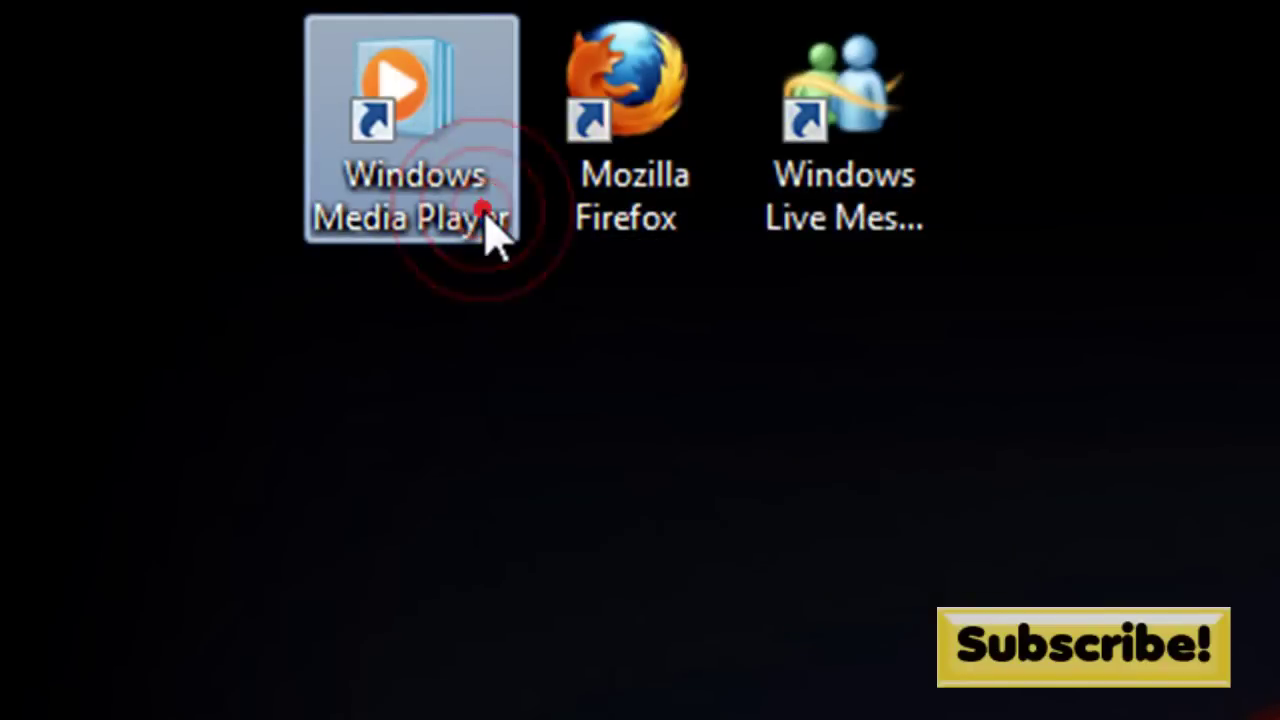
pyautogui.click(484, 218)
pyautogui.press('Delete')
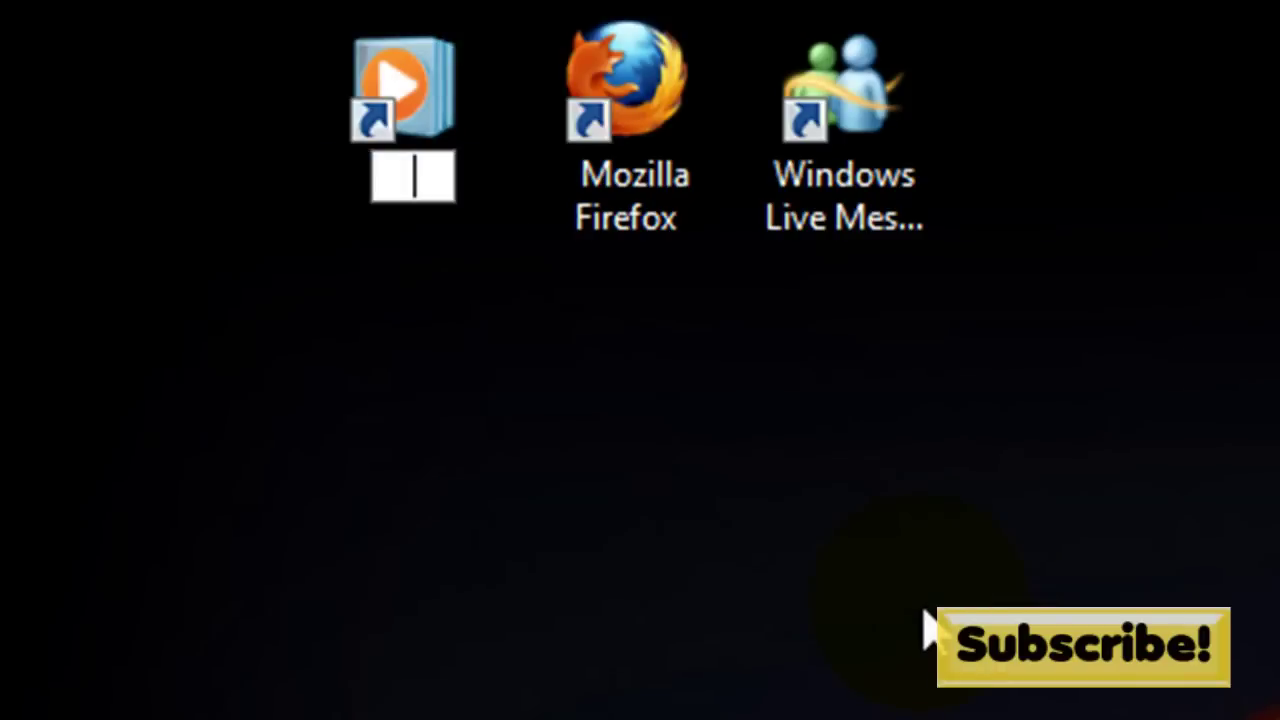
pyautogui.press('Escape')
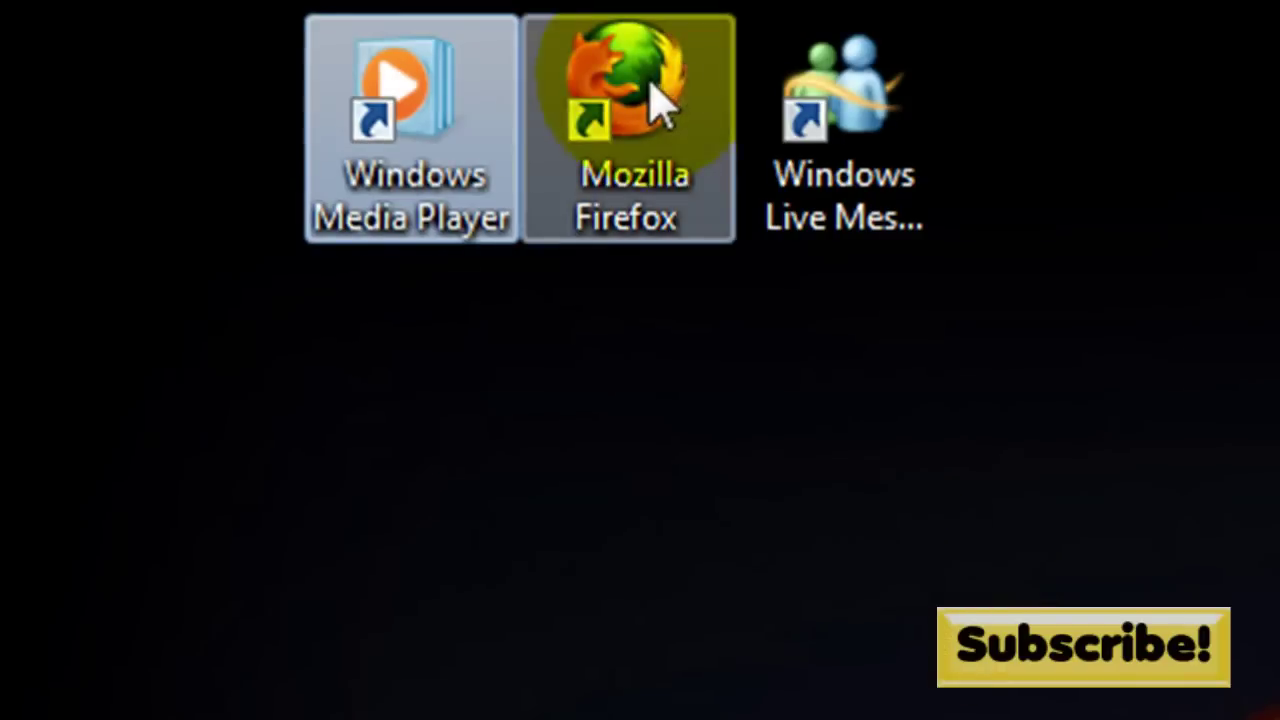
# Delete the Windows Media Player name in Properties; the empty name is rejected and Properties closed
pyautogui.rightClick(416, 87)
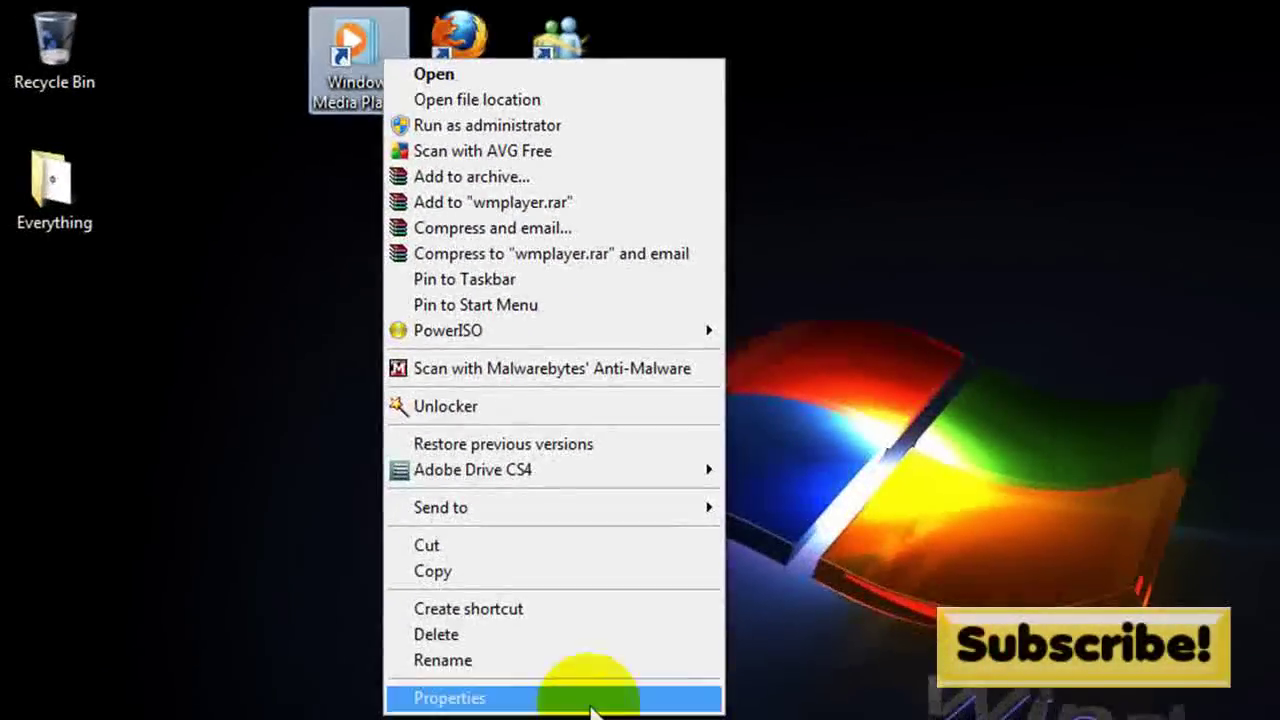
pyautogui.click(586, 692)
pyautogui.click(490, 150)
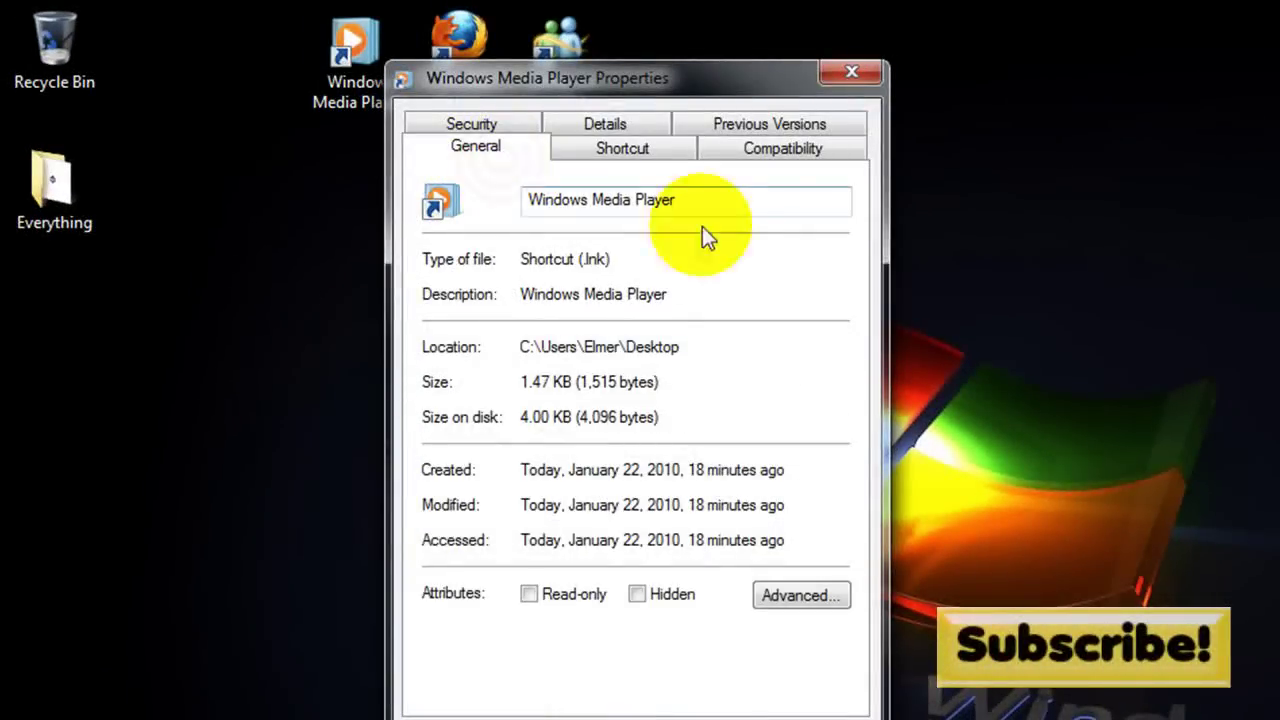
pyautogui.doubleClick(728, 196)
pyautogui.press('Delete')
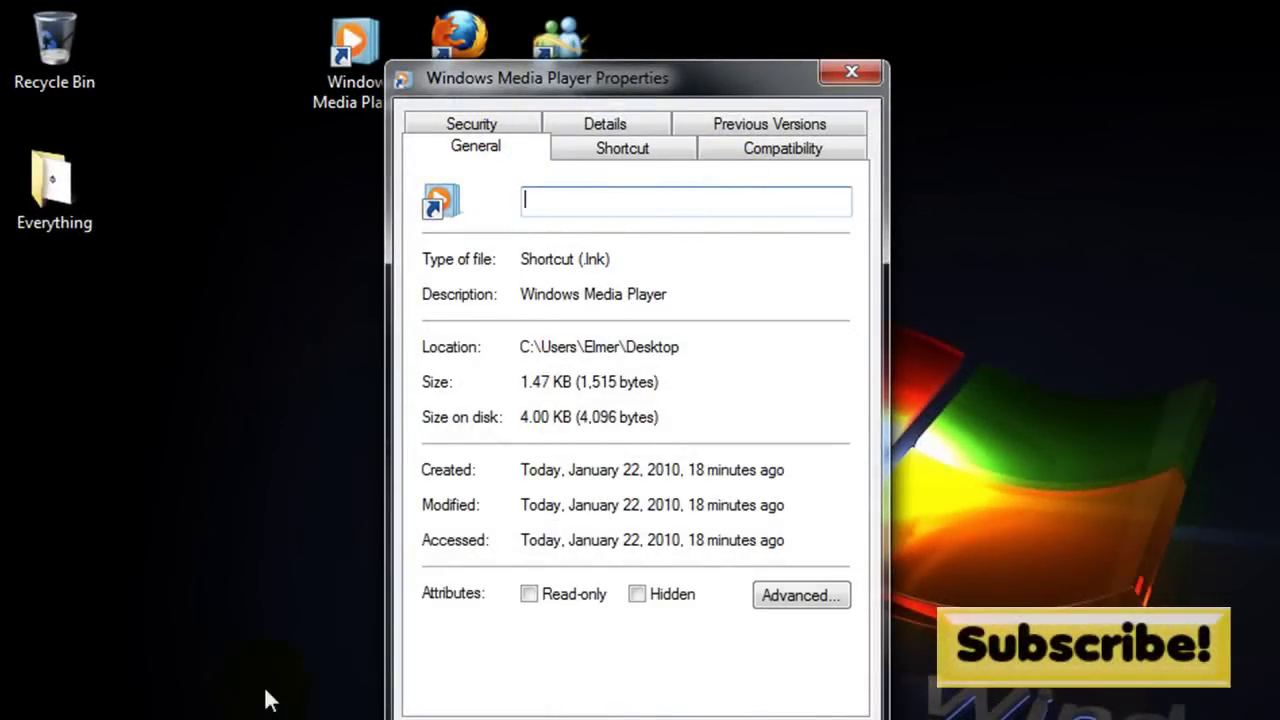
pyautogui.press('Return')
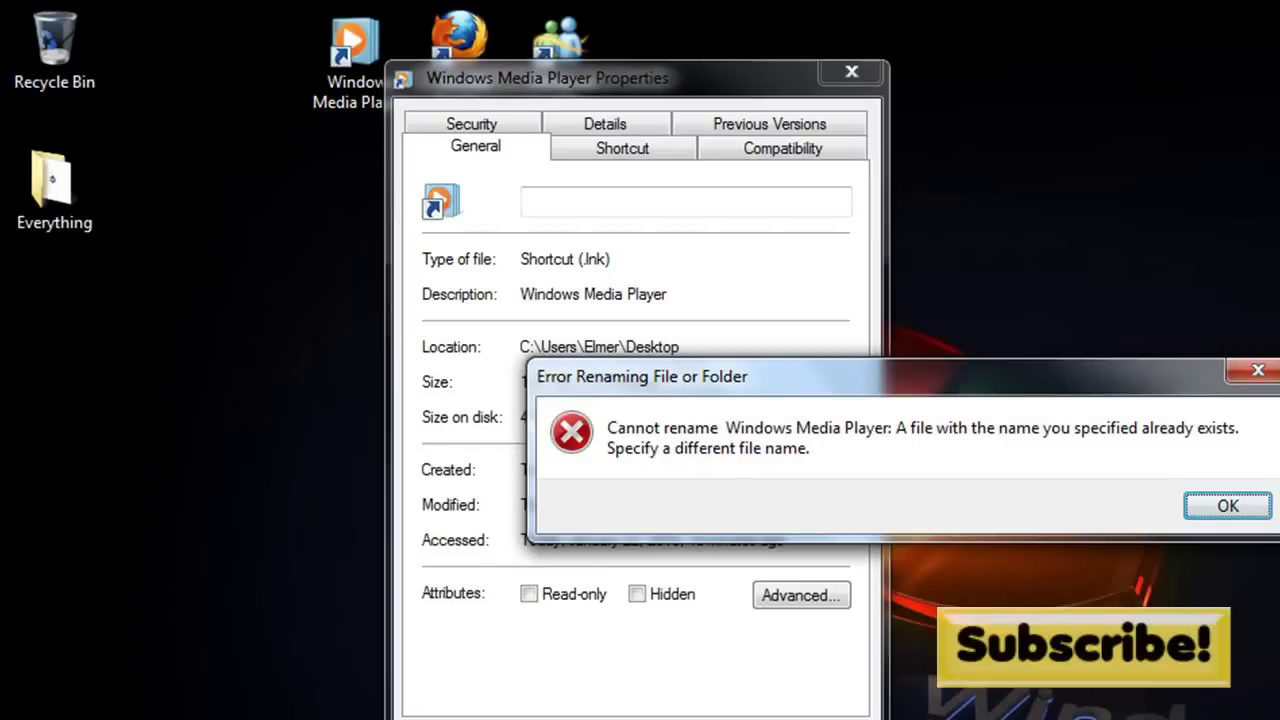
pyautogui.press('Escape')
pyautogui.press('Escape')
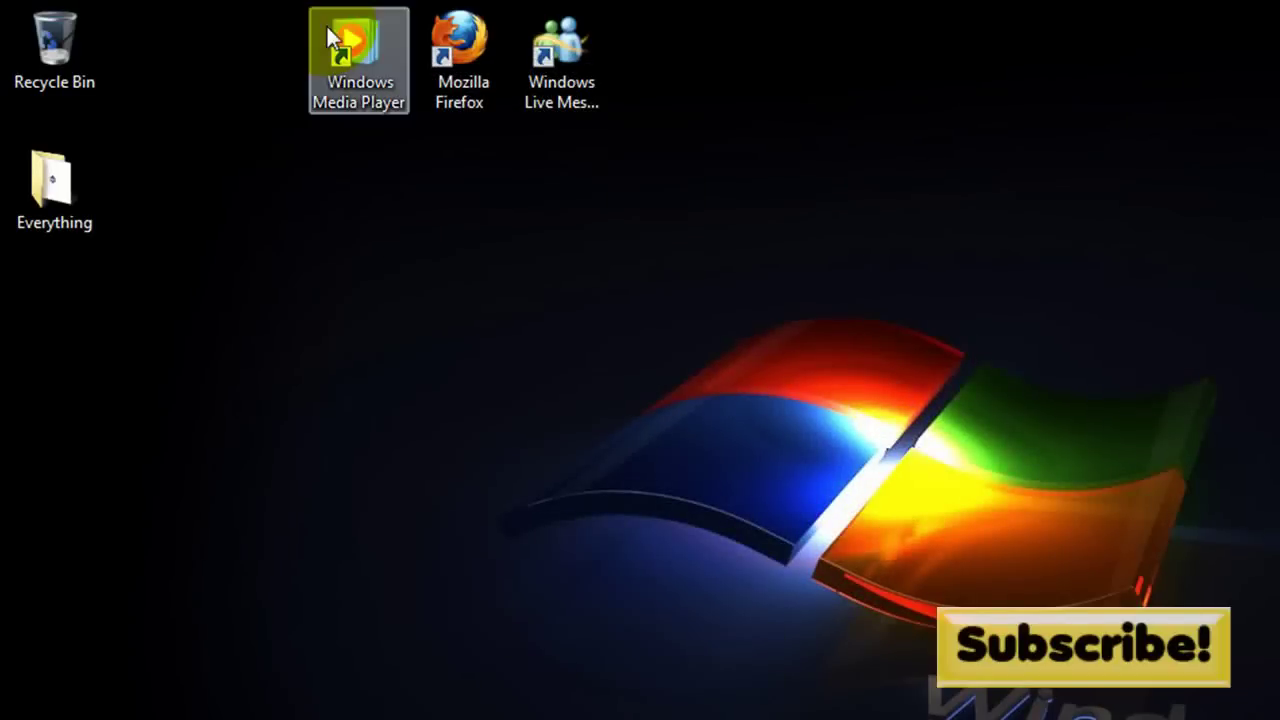
# Reopen the Windows Media Player shortcut's Properties and clear its name on the General tab
pyautogui.click(545, 62)
pyautogui.click(355, 45)
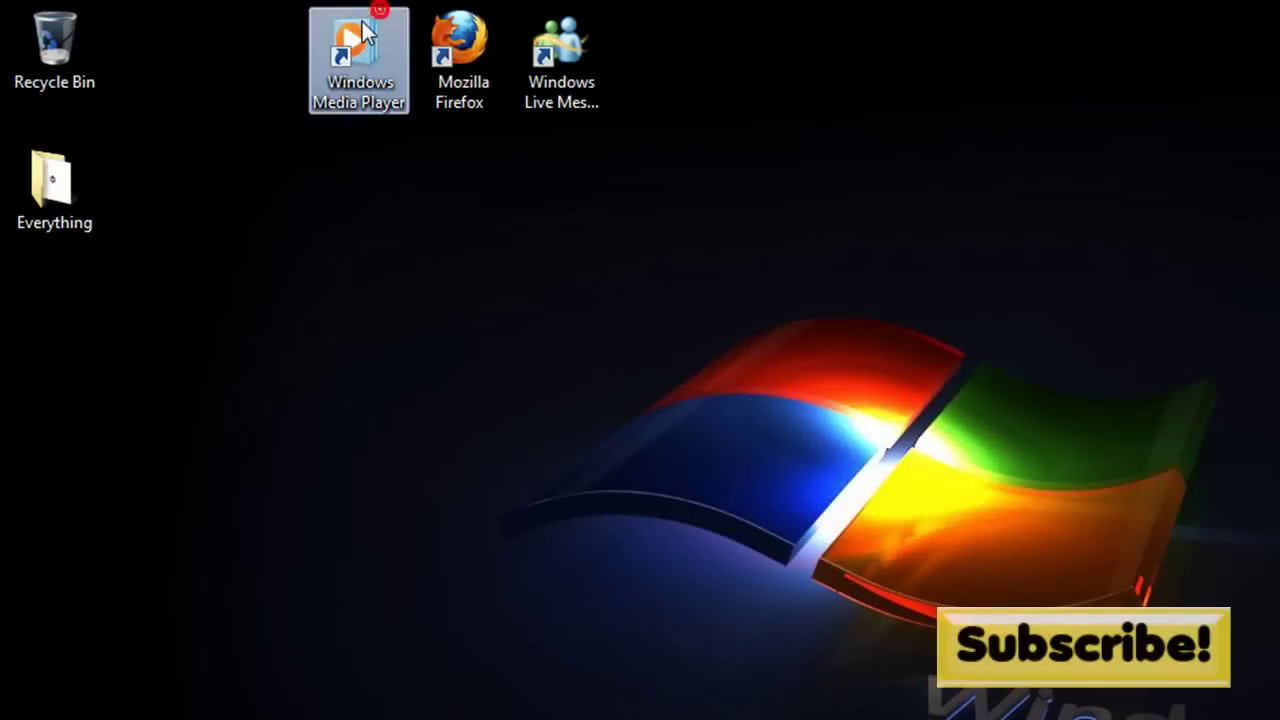
pyautogui.click(843, 303)
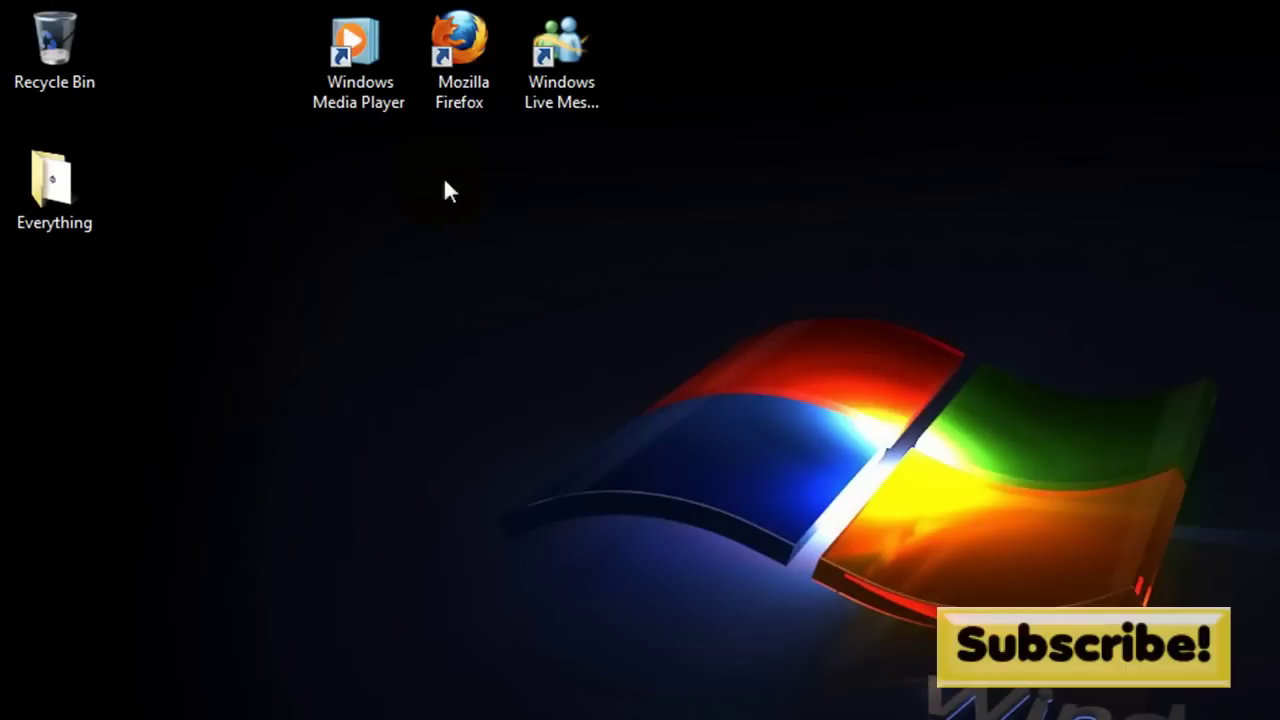
pyautogui.click(389, 429)
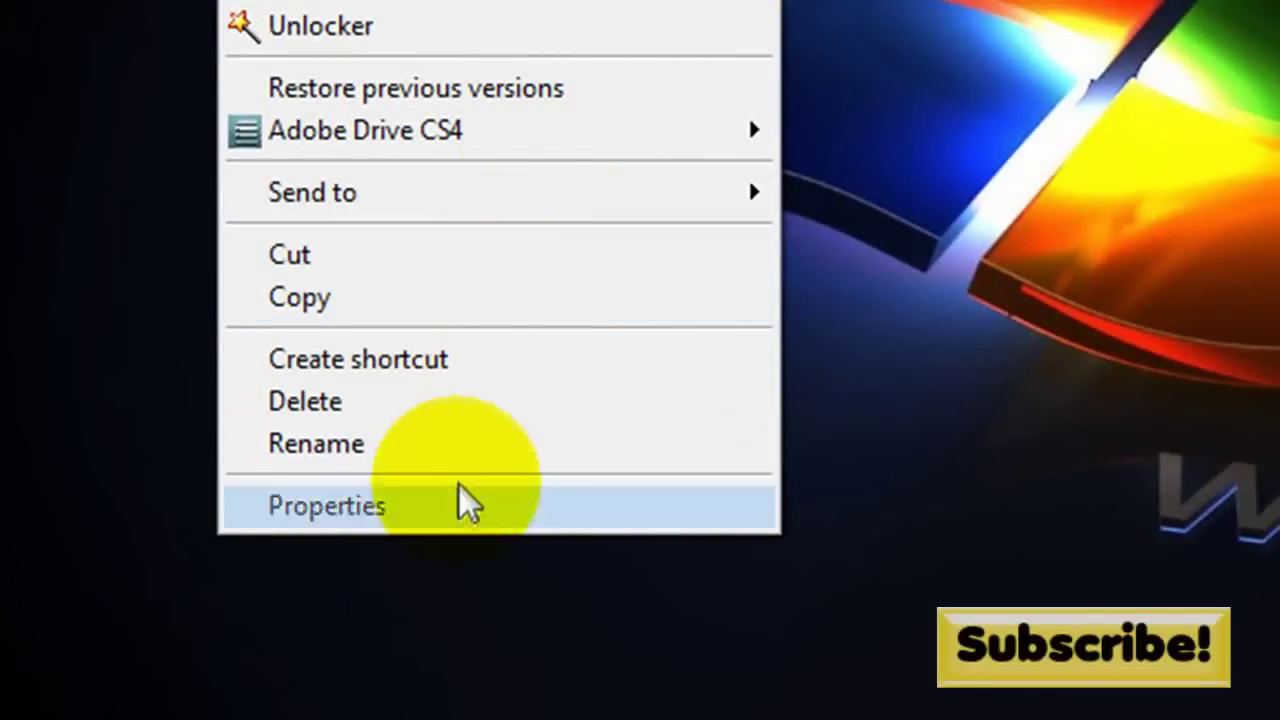
pyautogui.click(458, 512)
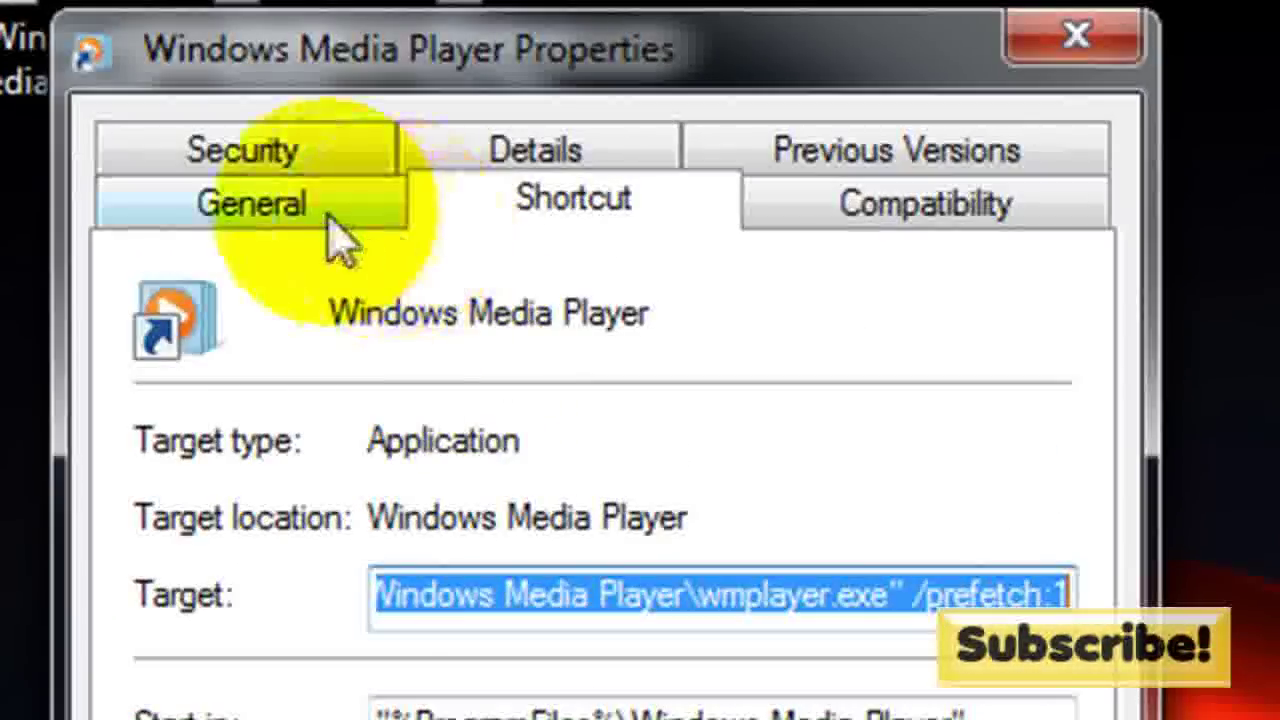
pyautogui.click(285, 230)
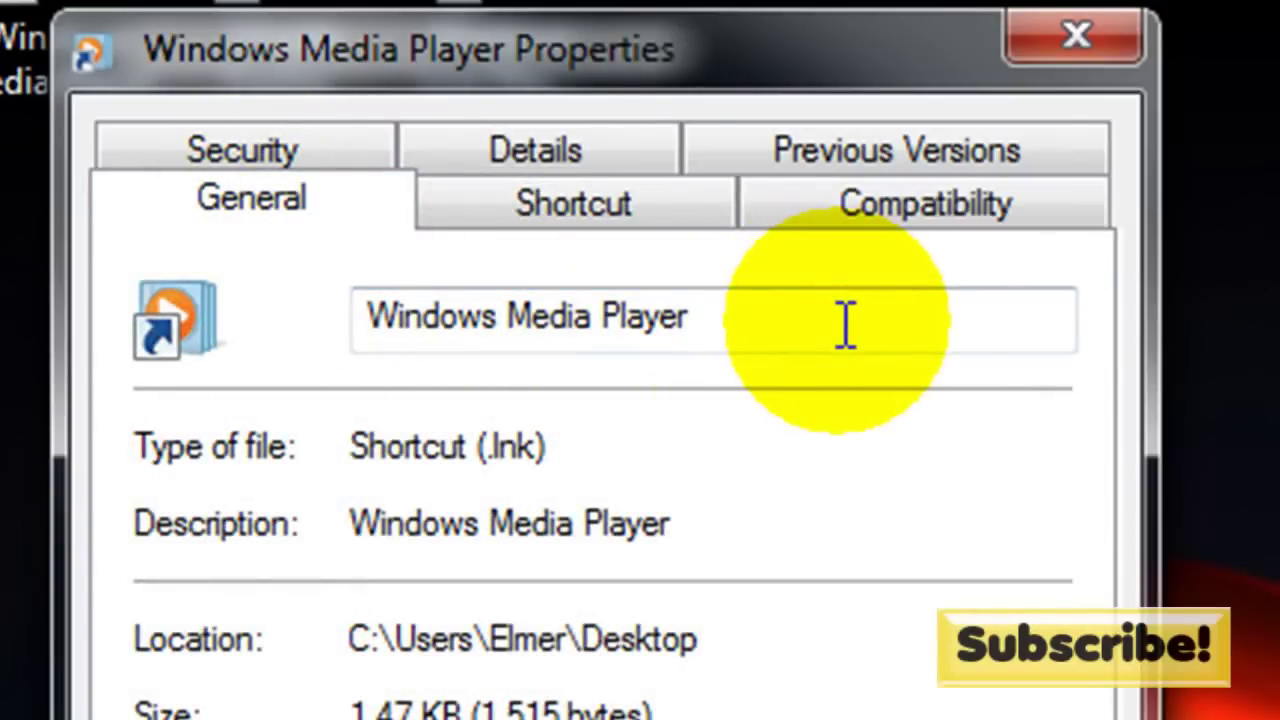
pyautogui.moveTo(837, 316); pyautogui.dragTo(320, 350)
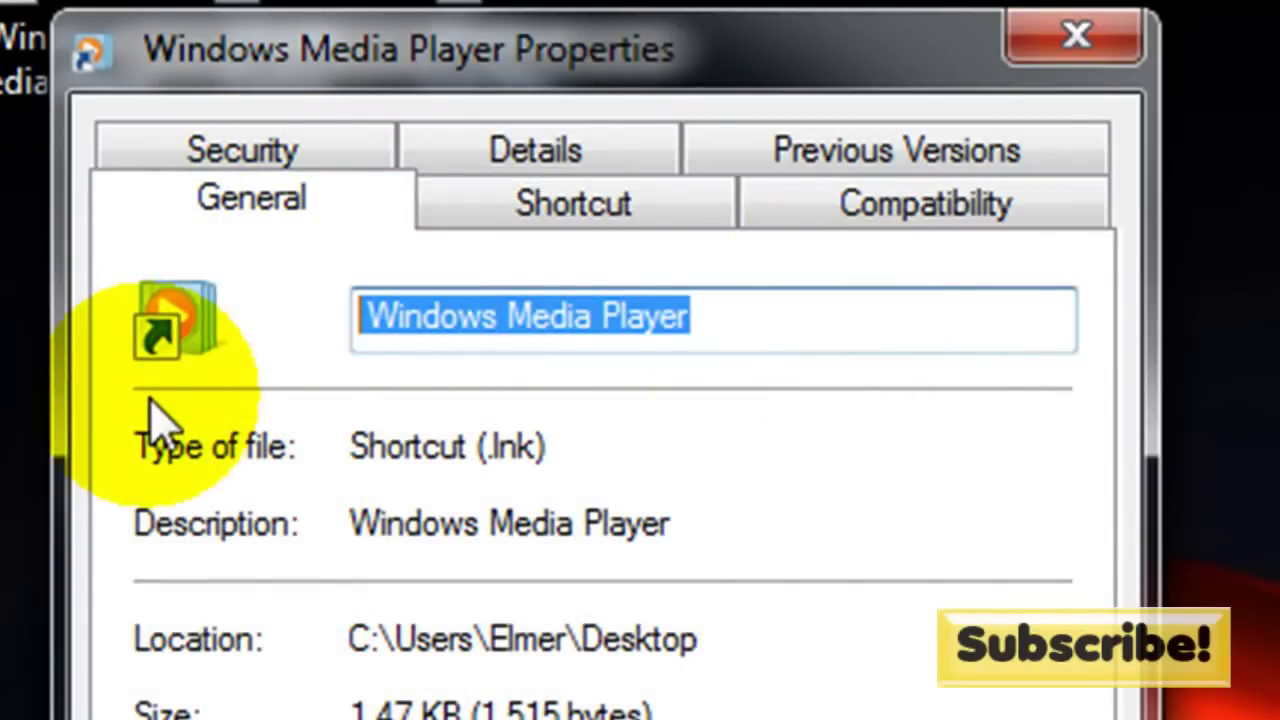
pyautogui.press('BackSpace')
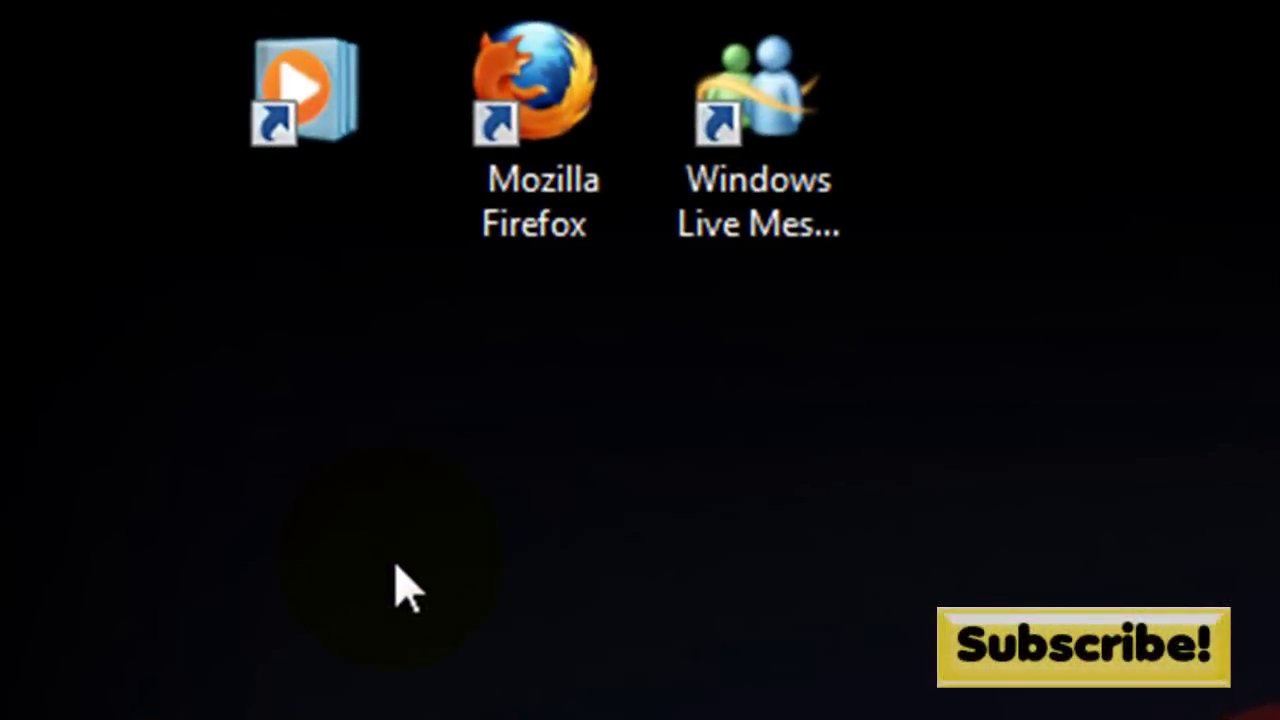
# Erase the 'Mozilla Firefox' name on the shortcut's Properties General tab
pyautogui.rightClick(533, 180)
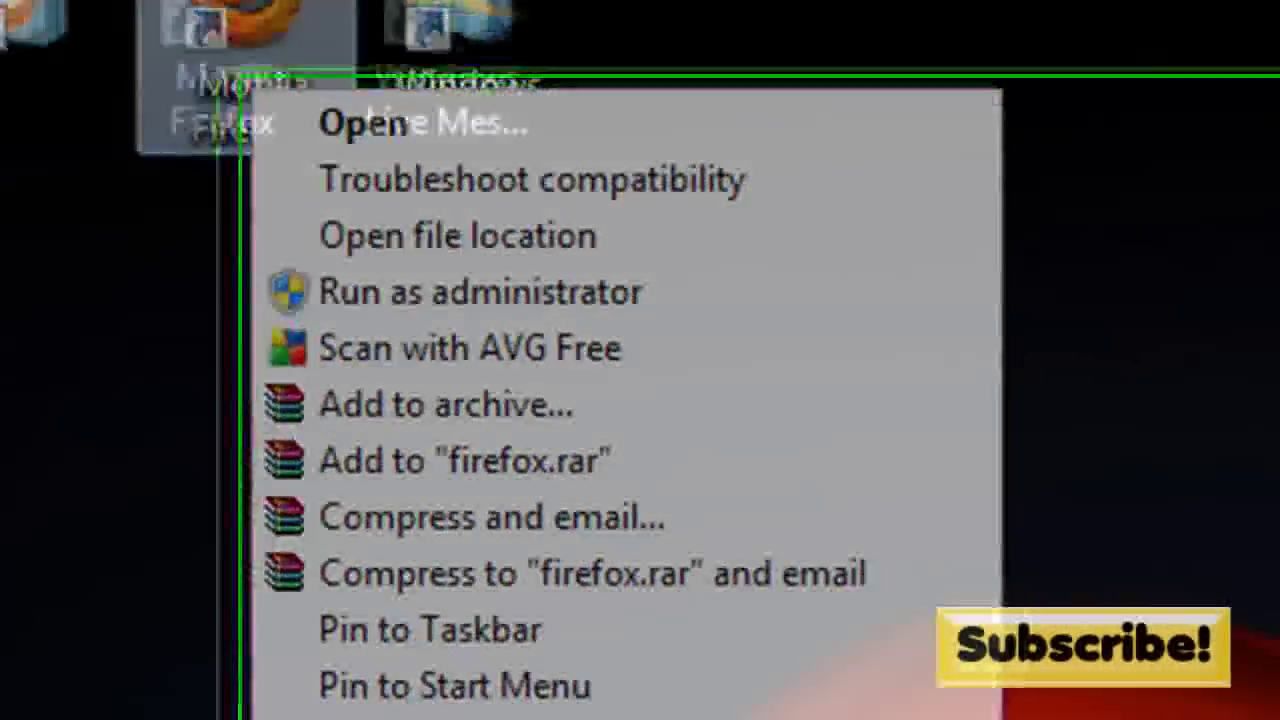
pyautogui.press('r')
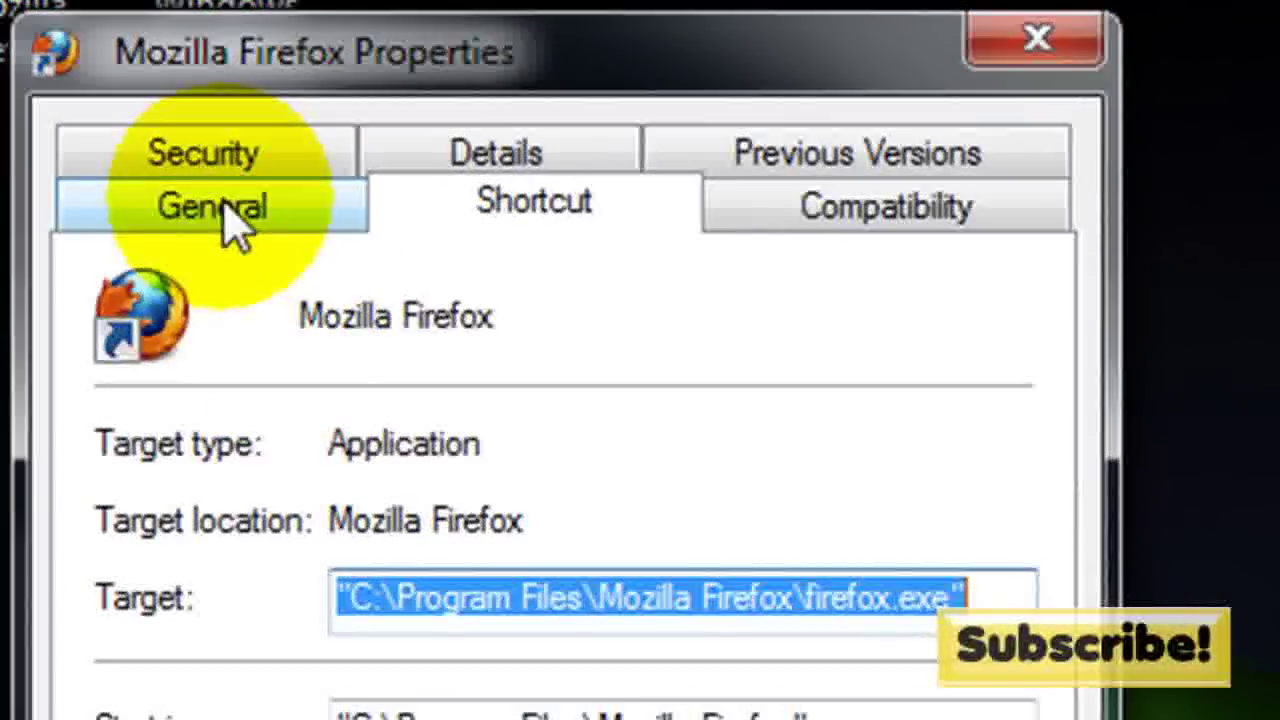
pyautogui.click(232, 215)
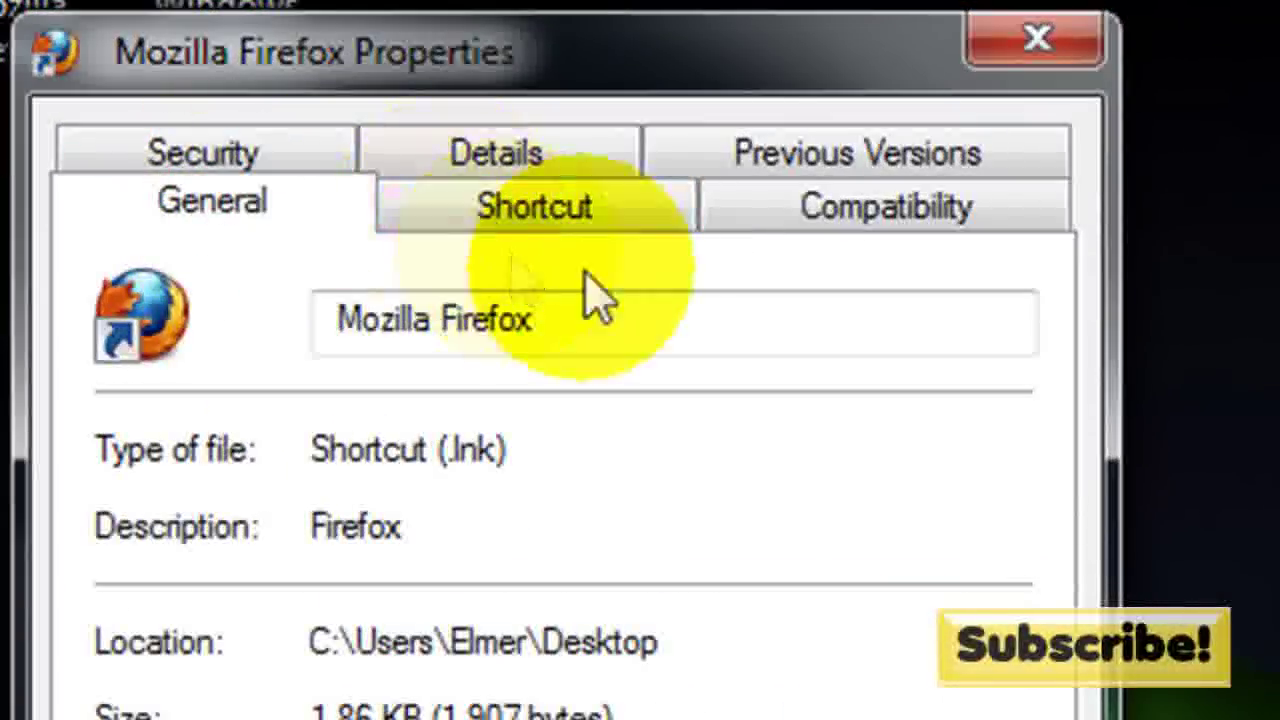
pyautogui.doubleClick(614, 328)
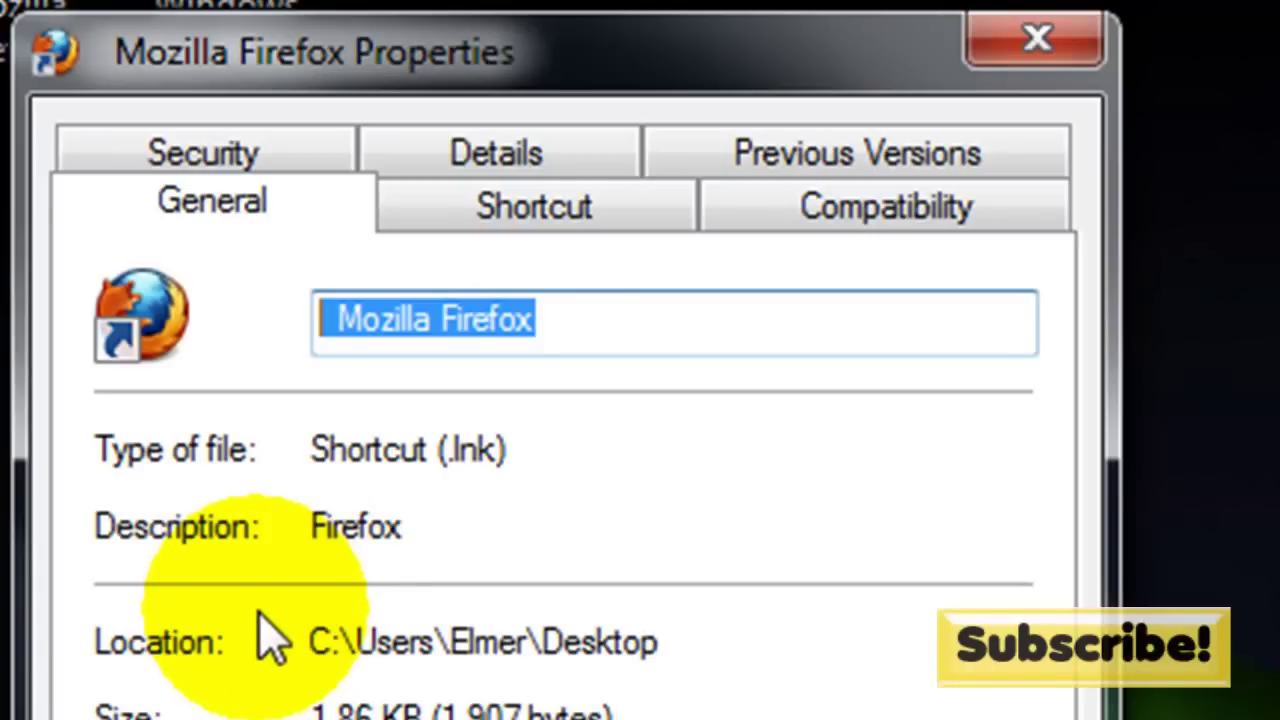
pyautogui.press('BackSpace')
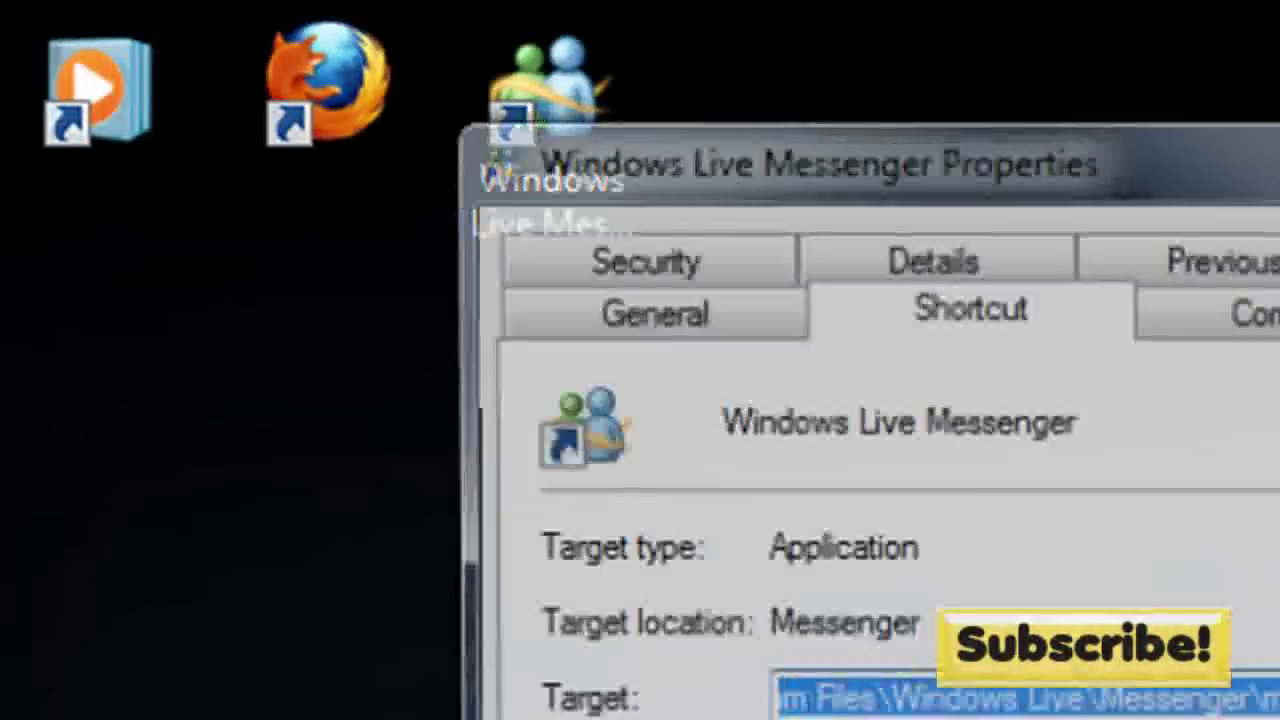
# Select and erase the 'Windows Live Messenger' name in the shortcut's Properties
pyautogui.click(634, 308)
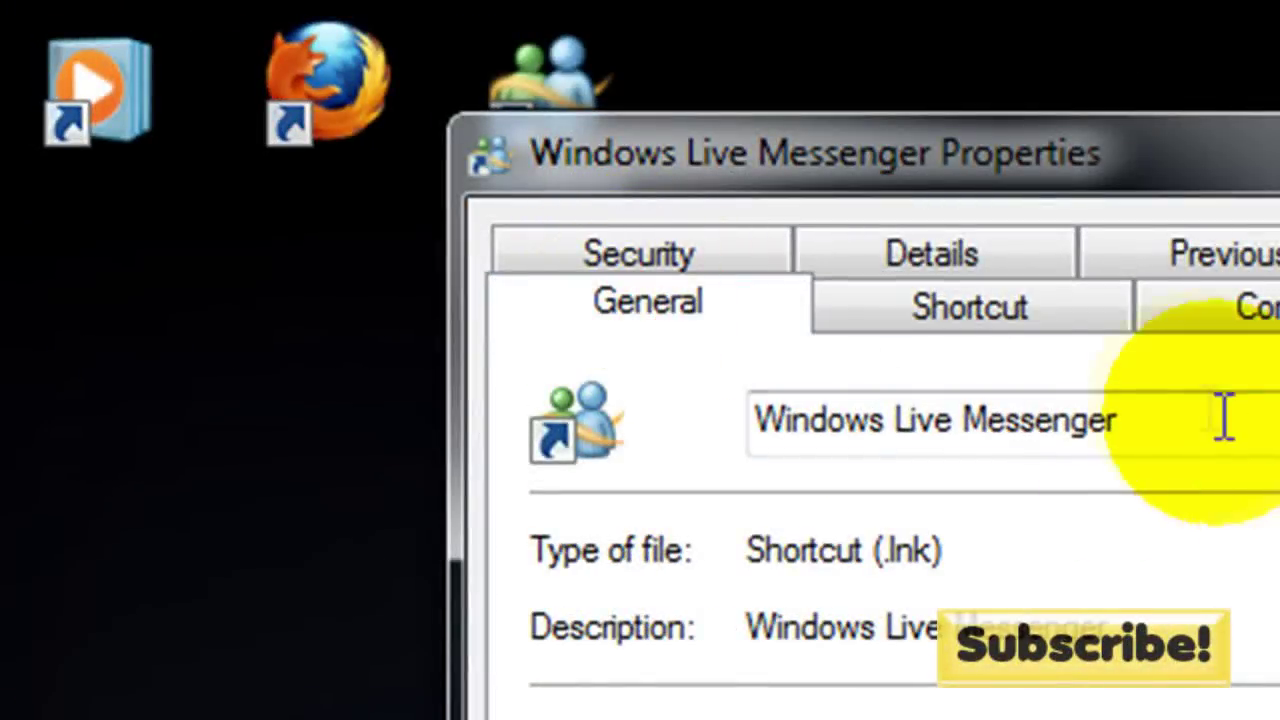
pyautogui.moveTo(1197, 412); pyautogui.dragTo(314, 434)
pyautogui.press('BackSpace')
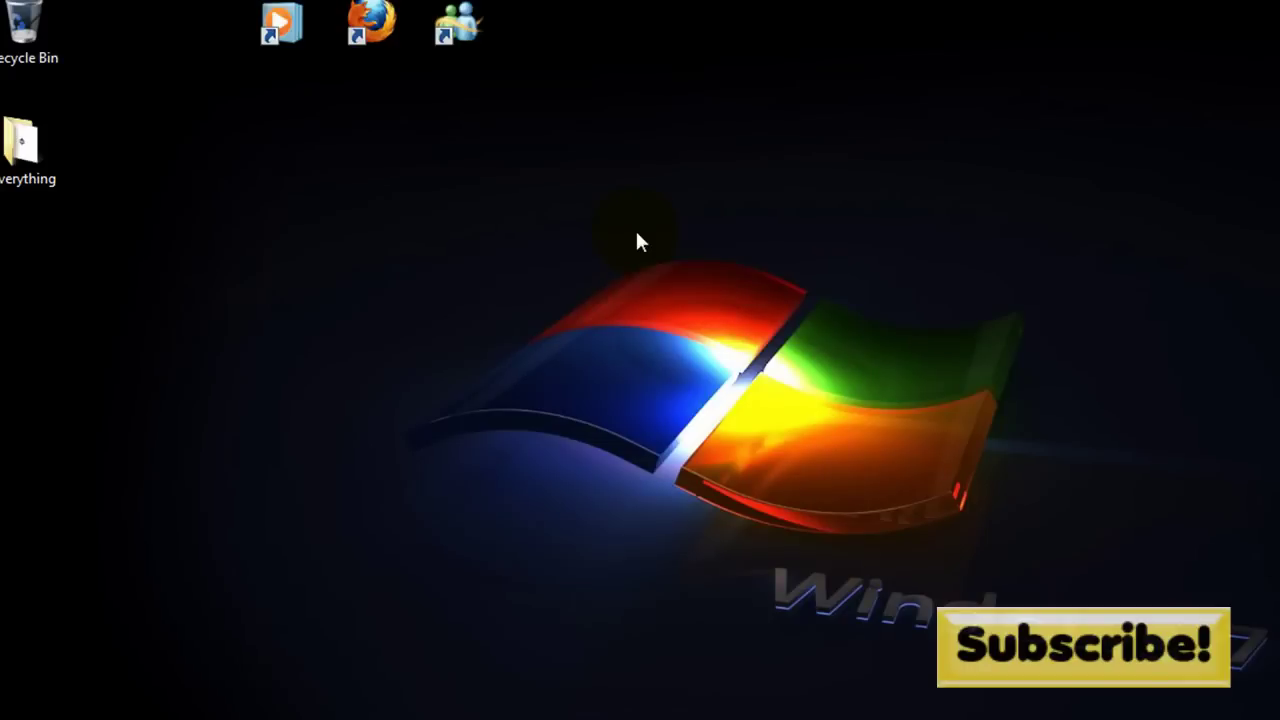
# Erase the 'Everything' folder name in its Properties and apply the blank name
pyautogui.rightClick(15, 177)
pyautogui.click(230, 712)
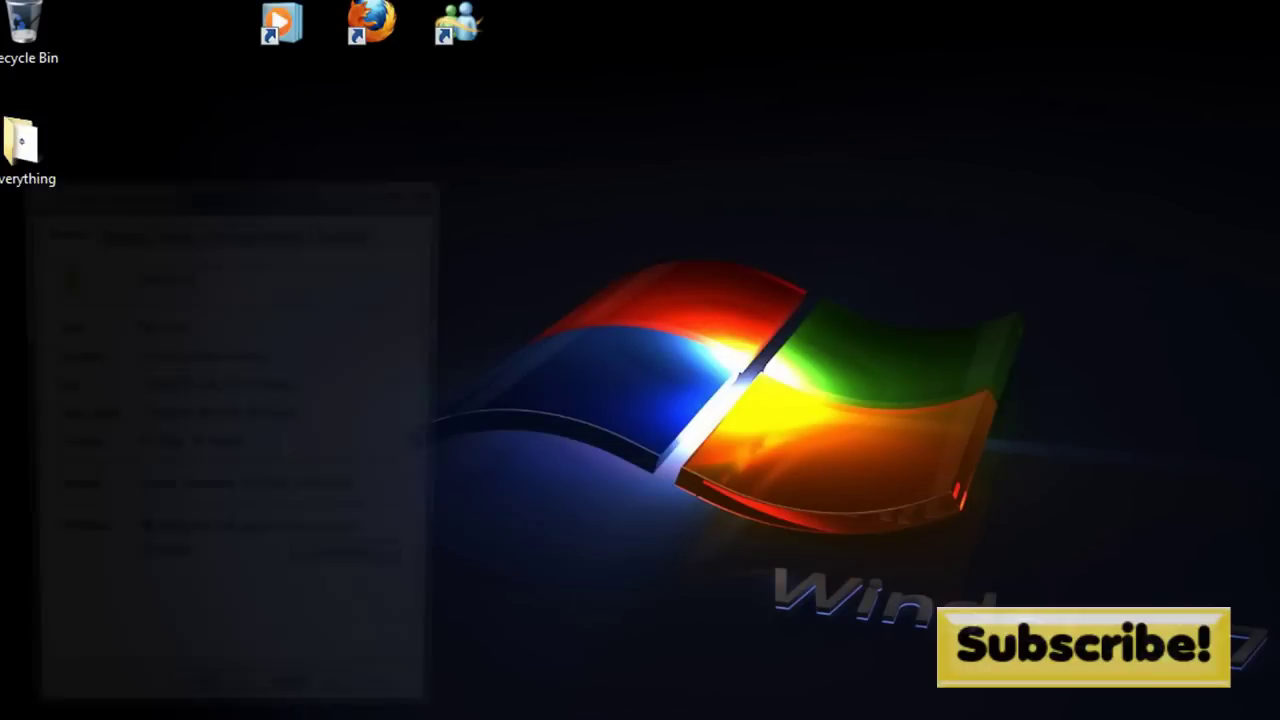
pyautogui.moveTo(200, 275); pyautogui.dragTo(60, 276)
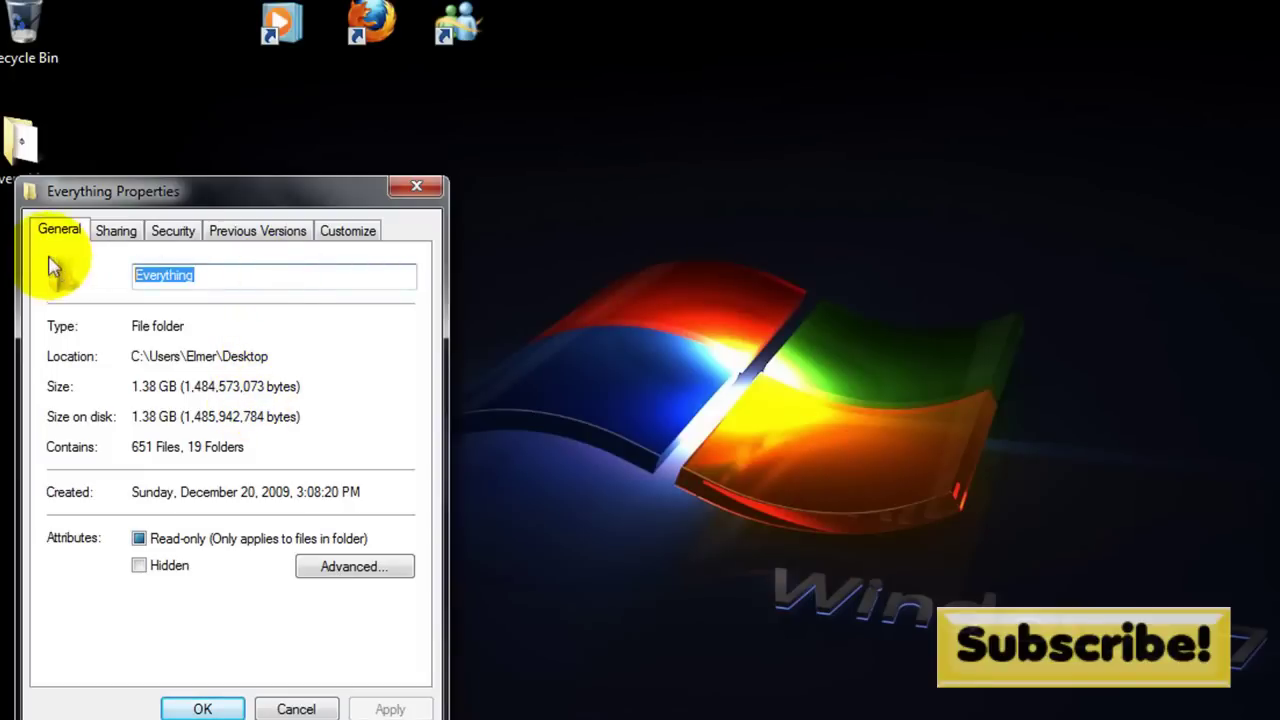
pyautogui.press('BackSpace')
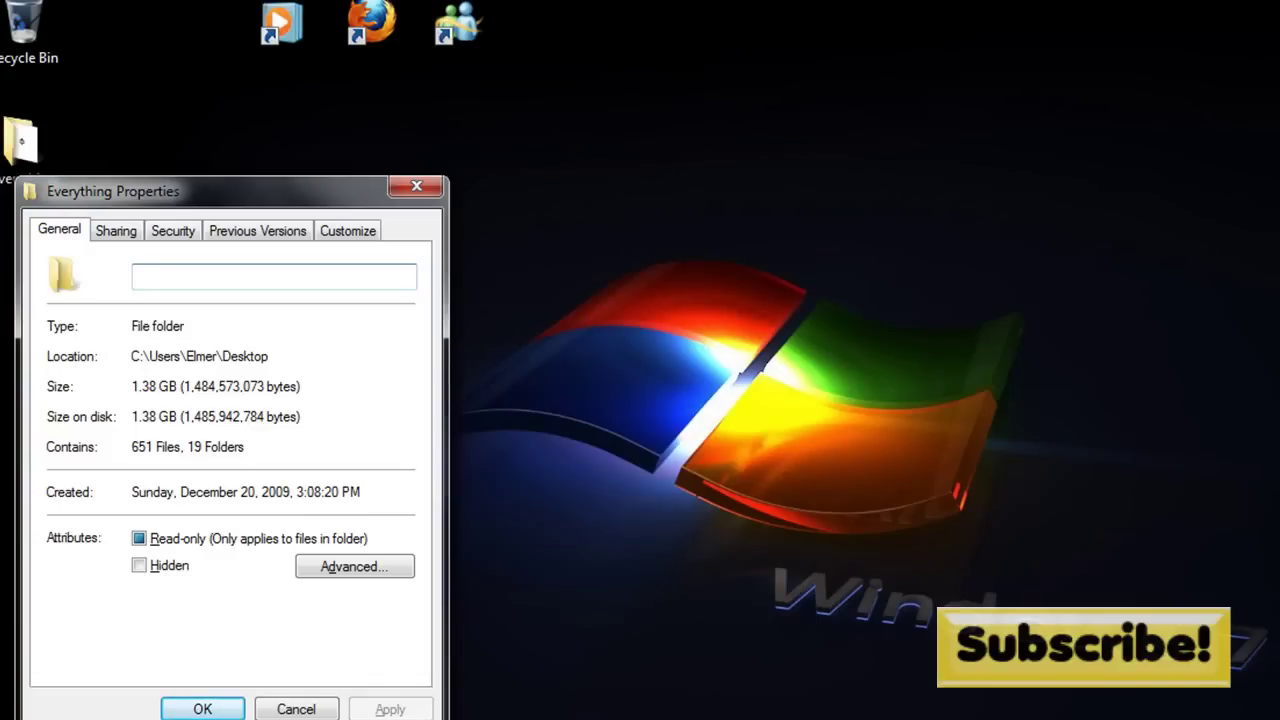
pyautogui.click(210, 706)
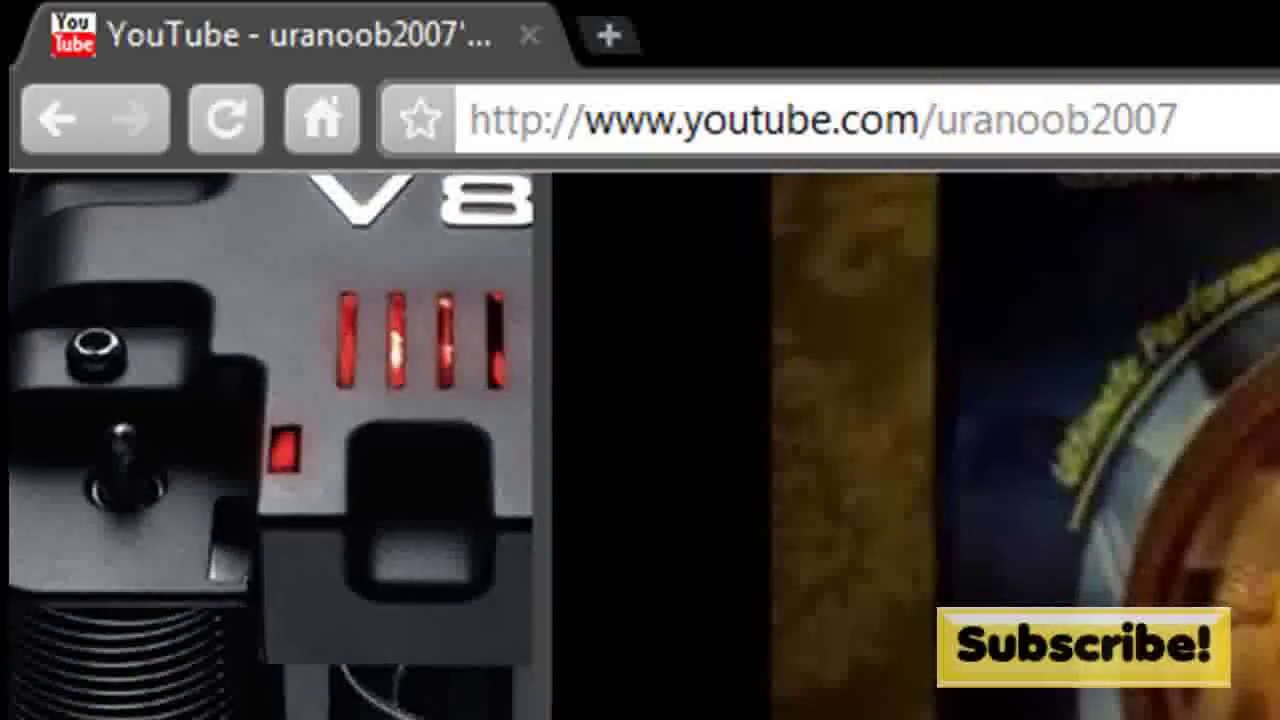
# Scroll the YouTube channel page down to the Zalman CPU Cooler give-away video and back up
pyautogui.scroll(-2, 640, 440)
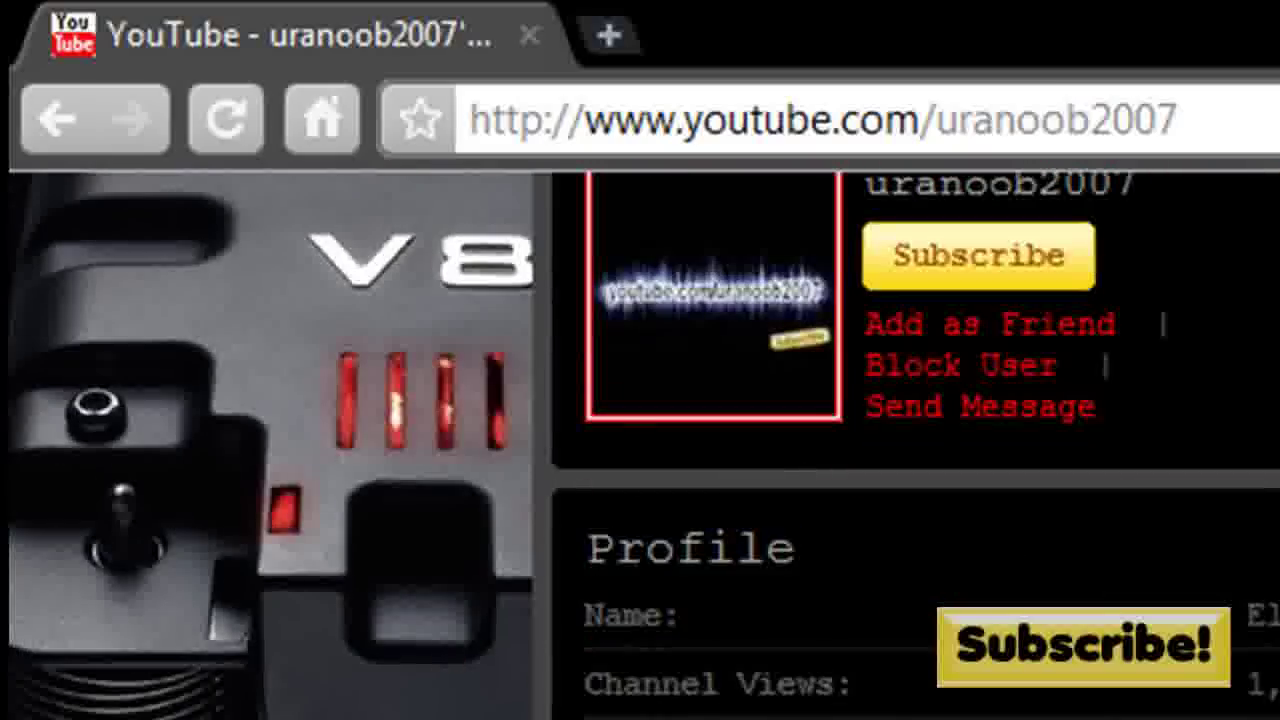
pyautogui.scroll(-2, 640, 440)
pyautogui.scroll(-2, 640, 440)
pyautogui.scroll(-4, 640, 440)
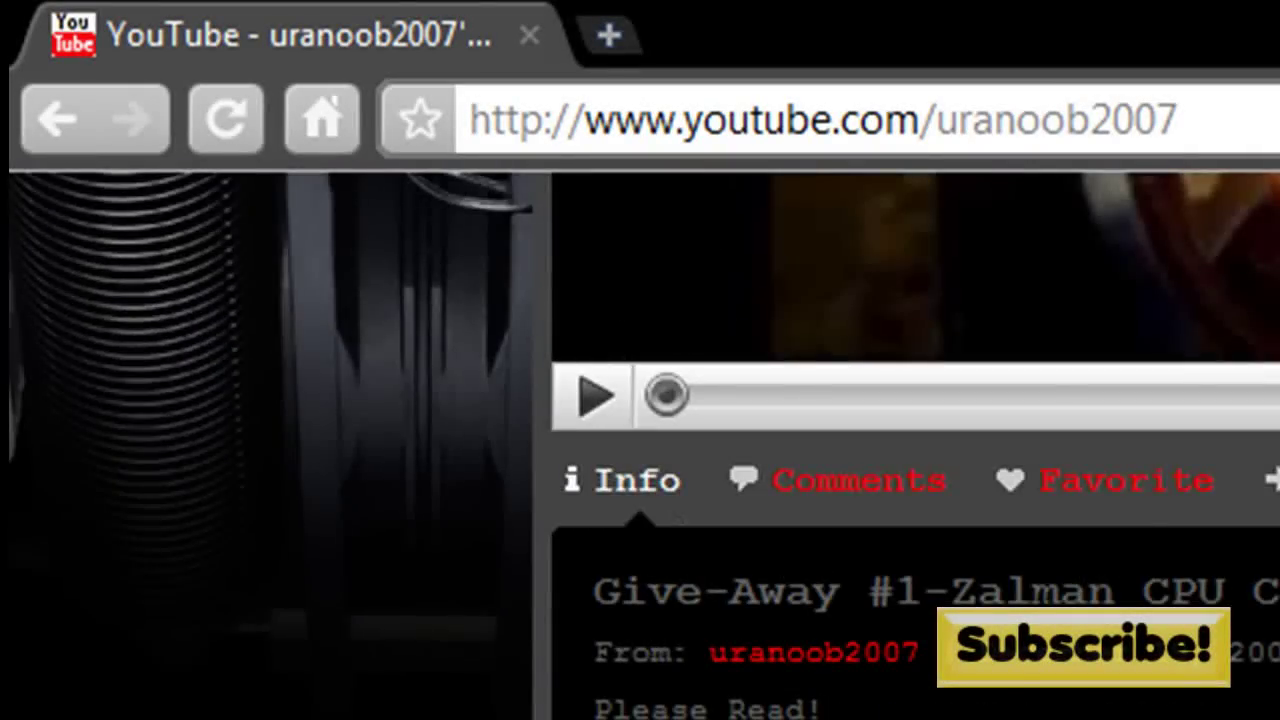
pyautogui.scroll(3, 640, 440)
pyautogui.scroll(2, 640, 440)
pyautogui.scroll(1, 640, 440)
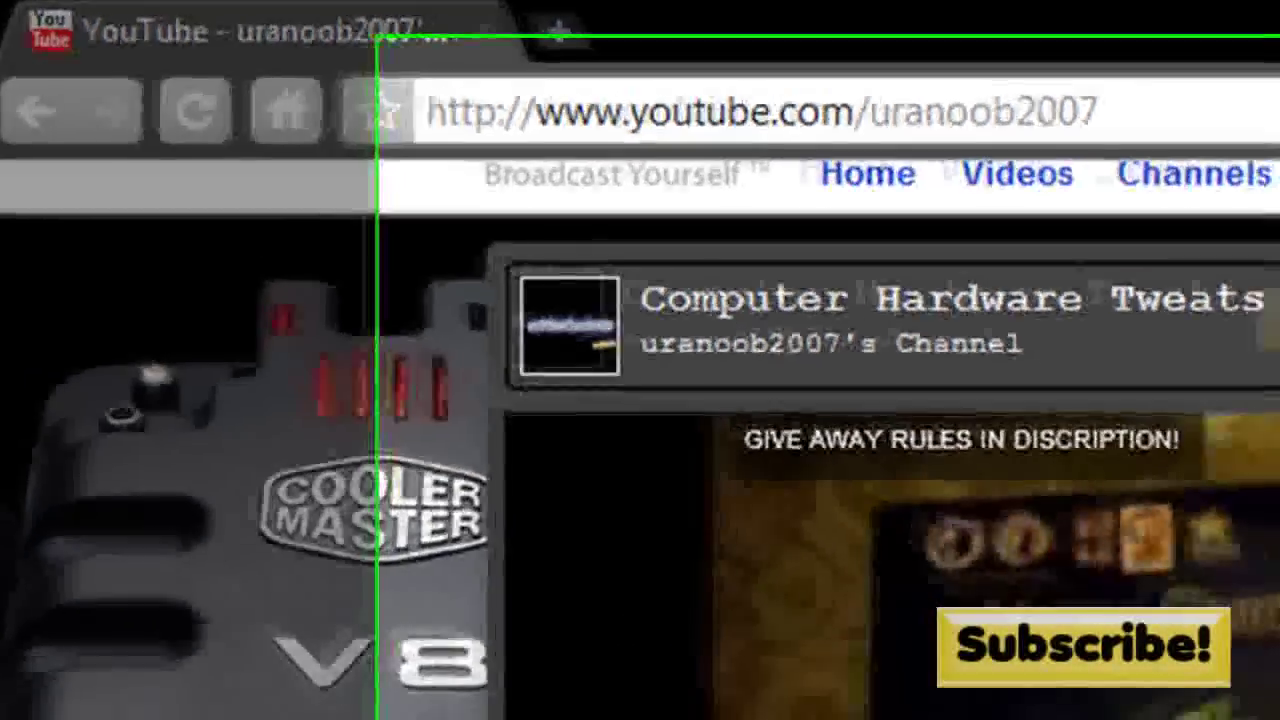